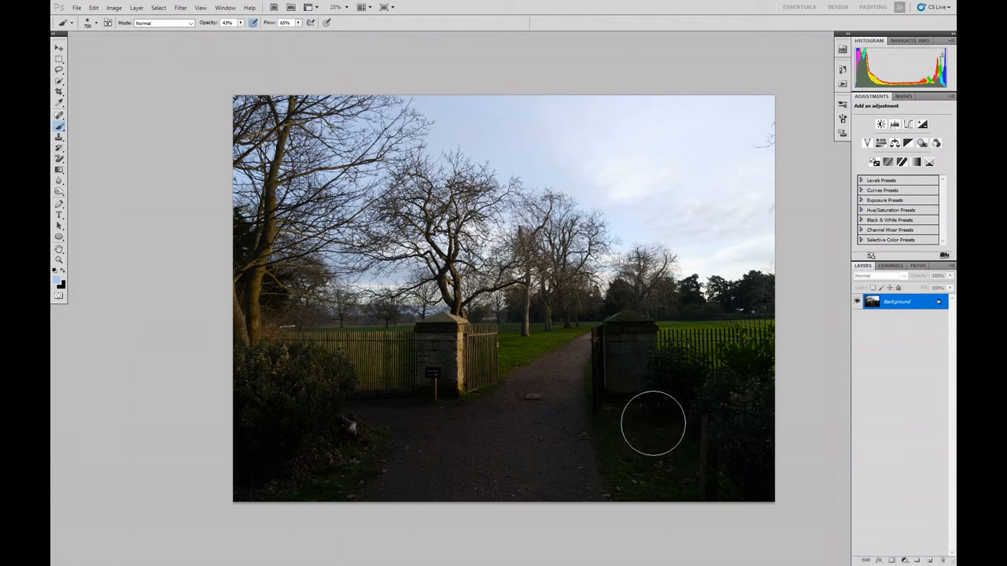
# Add a Curves adjustment layer and brighten the whole photo with a curve point at input 66, output 183
pyautogui.click(904, 561)
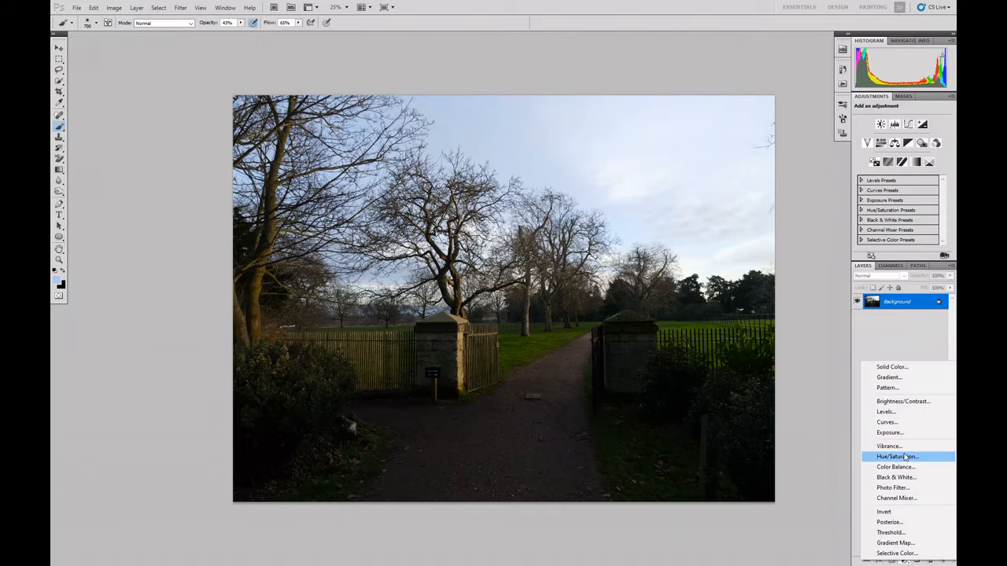
pyautogui.click(886, 424)
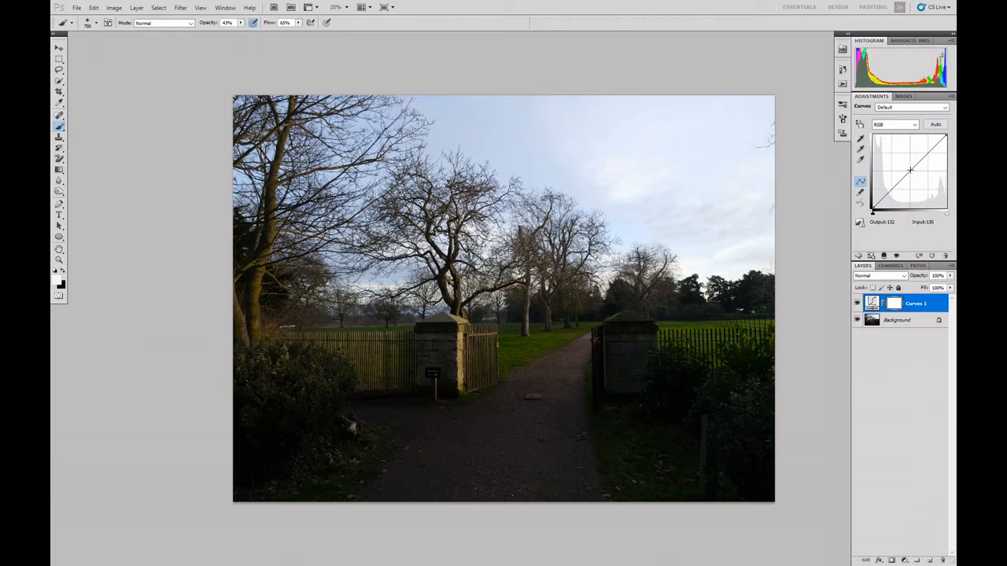
pyautogui.moveTo(910, 170); pyautogui.dragTo(893, 158)
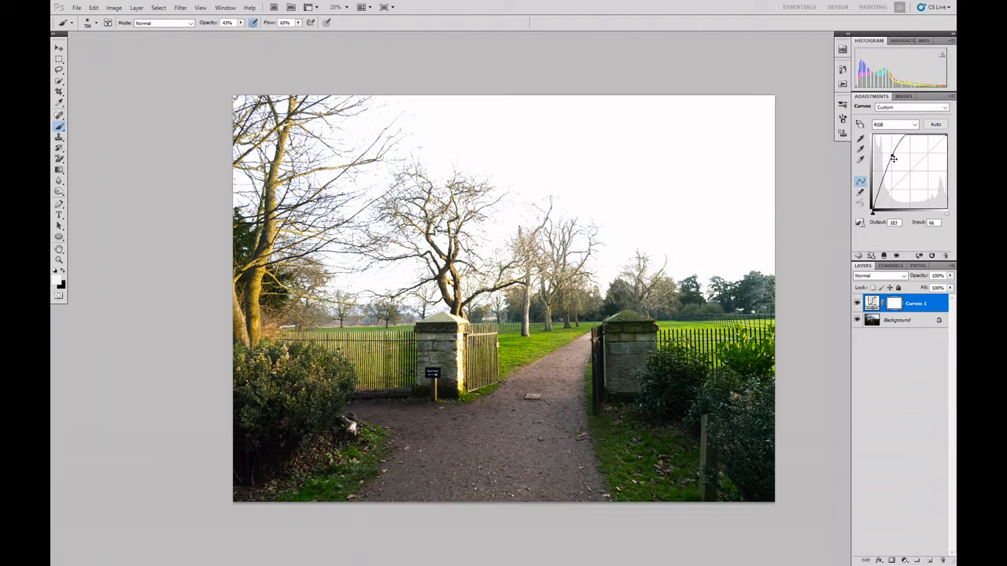
# Invert the Curves mask to black and paint white over the dark foreground bushes, path and grass at 43% opacity
pyautogui.hotkey('ctrl', 'i')
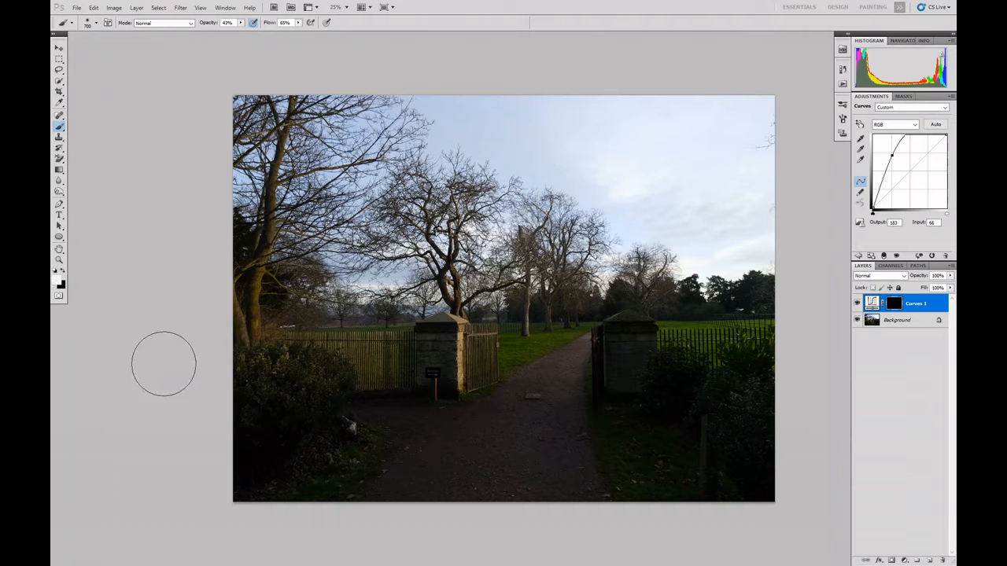
pyautogui.moveTo(338, 395)
pyautogui.mouseDown()
pyautogui.moveTo(364, 396)
pyautogui.moveTo(270, 411)
pyautogui.moveTo(527, 445)
pyautogui.moveTo(274, 469)
pyautogui.moveTo(579, 507)
pyautogui.moveTo(473, 487)
pyautogui.moveTo(719, 443)
pyautogui.mouseUp()
pyautogui.moveTo(589, 371)
pyautogui.mouseDown()
pyautogui.moveTo(667, 369)
pyautogui.moveTo(603, 393)
pyautogui.moveTo(657, 410)
pyautogui.moveTo(813, 396)
pyautogui.moveTo(630, 448)
pyautogui.moveTo(616, 433)
pyautogui.moveTo(720, 428)
pyautogui.moveTo(656, 400)
pyautogui.moveTo(450, 418)
pyautogui.moveTo(335, 412)
pyautogui.moveTo(250, 346)
pyautogui.moveTo(330, 405)
pyautogui.moveTo(201, 438)
pyautogui.moveTo(228, 454)
pyautogui.moveTo(485, 500)
pyautogui.moveTo(681, 479)
pyautogui.moveTo(523, 436)
pyautogui.moveTo(505, 413)
pyautogui.moveTo(569, 391)
pyautogui.moveTo(679, 442)
pyautogui.moveTo(639, 466)
pyautogui.moveTo(702, 470)
pyautogui.moveTo(686, 473)
pyautogui.moveTo(762, 385)
pyautogui.moveTo(708, 387)
pyautogui.moveTo(607, 418)
pyautogui.moveTo(549, 365)
pyautogui.moveTo(758, 380)
pyautogui.moveTo(792, 350)
pyautogui.moveTo(624, 416)
pyautogui.moveTo(445, 409)
pyautogui.moveTo(197, 421)
pyautogui.moveTo(386, 388)
pyautogui.moveTo(294, 439)
pyautogui.moveTo(748, 413)
pyautogui.mouseUp()
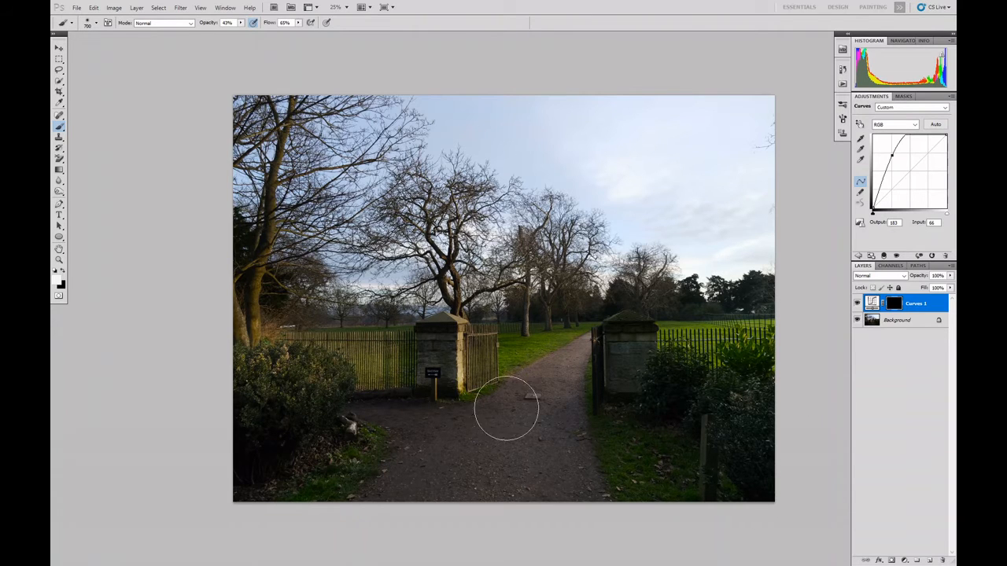
# Start a Color Range selection on the Background layer, sampling the blue sky above the trees with Localized Color Clusters off
pyautogui.click(897, 322)
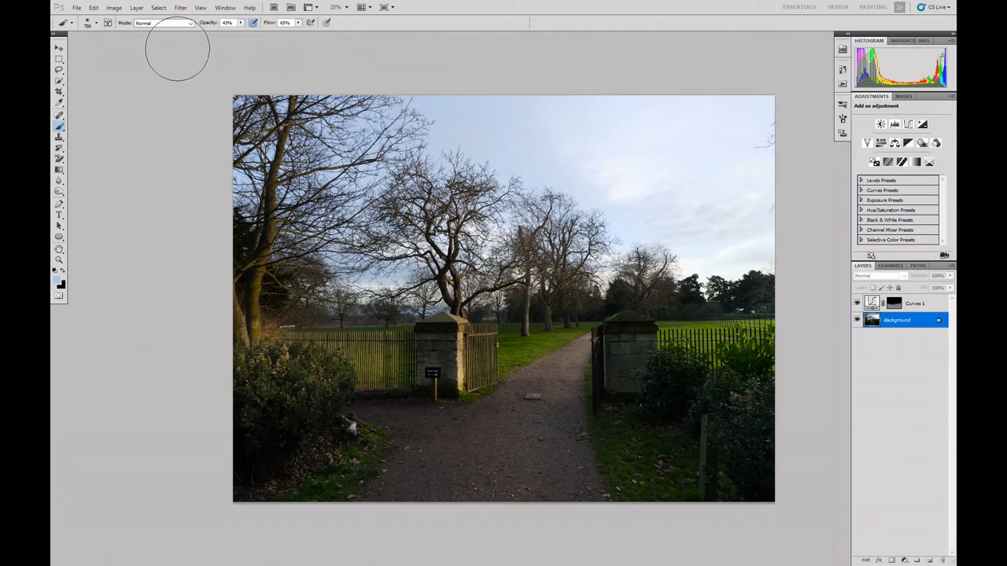
pyautogui.click(158, 8)
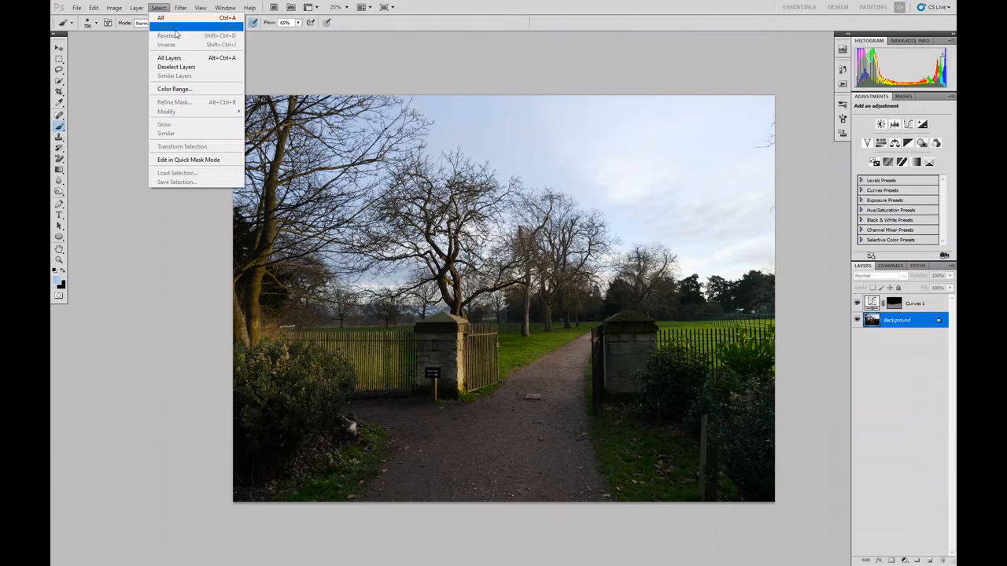
pyautogui.click(180, 90)
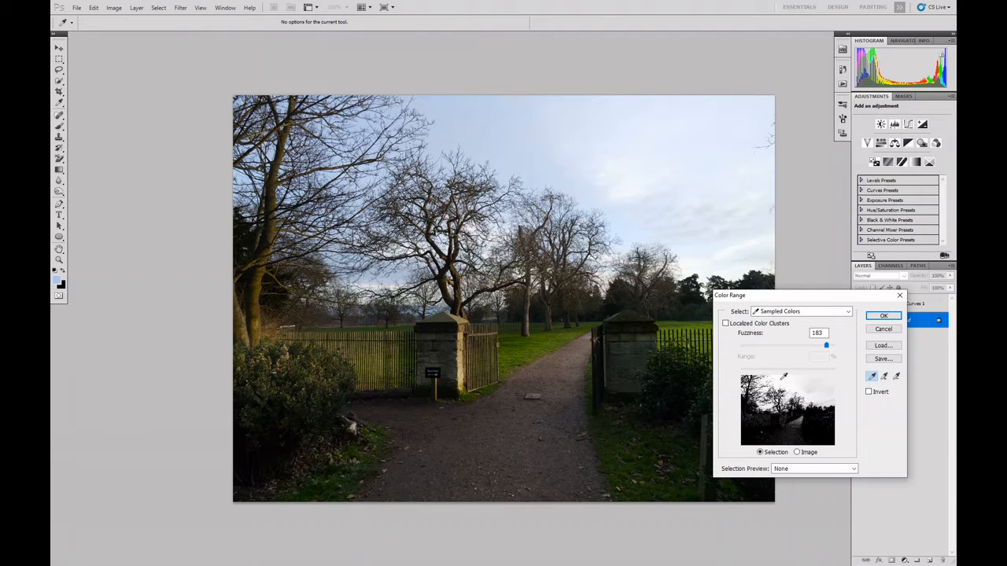
pyautogui.click(725, 324)
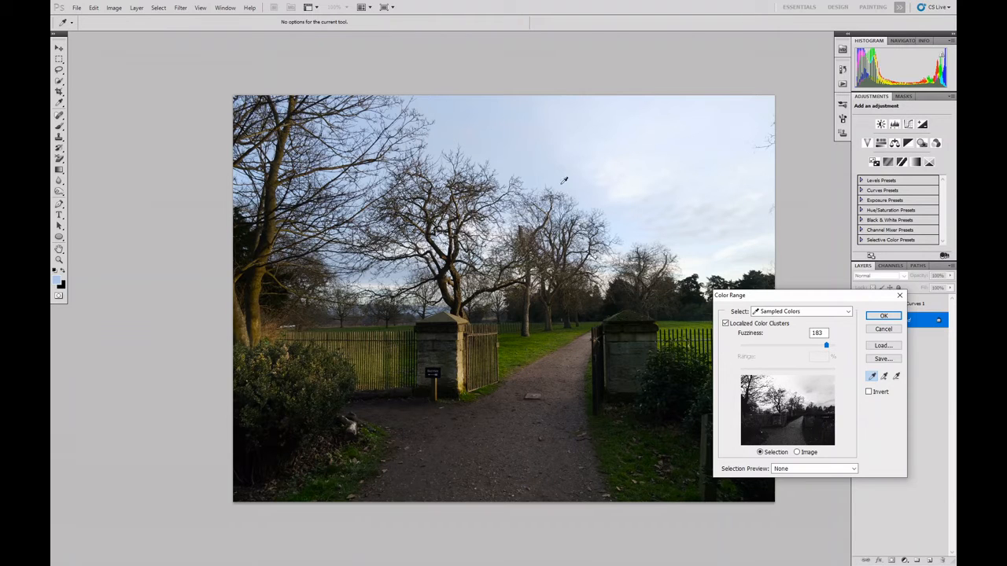
pyautogui.click(554, 173)
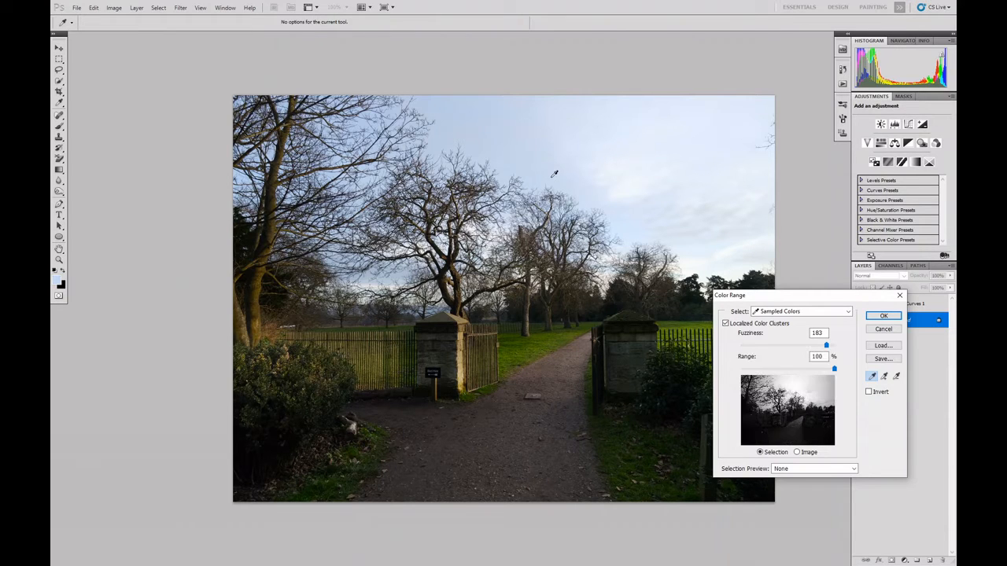
pyautogui.click(726, 325)
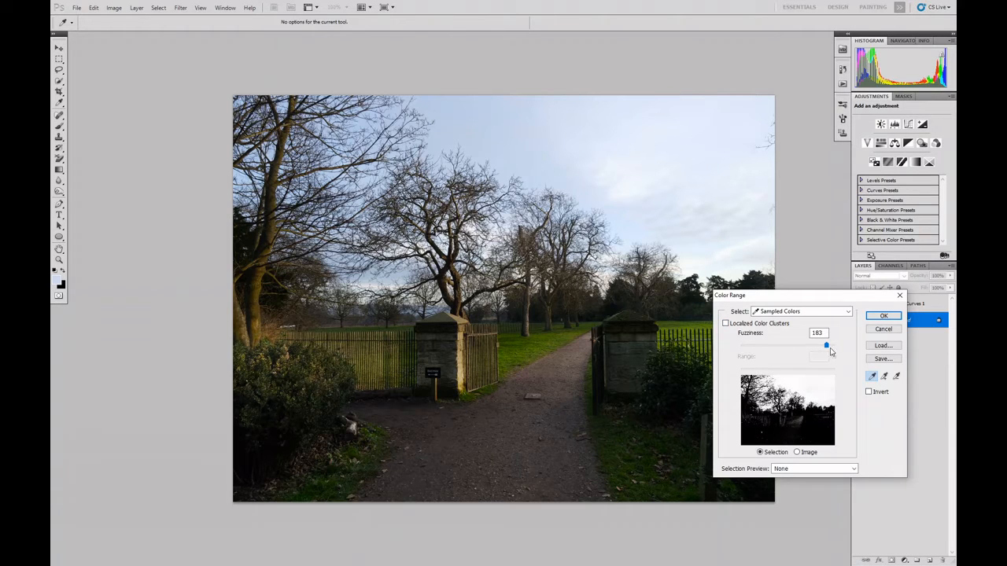
# Set the Color Range fuzziness to 157
pyautogui.moveTo(830, 350)
pyautogui.mouseDown()
pyautogui.moveTo(796, 346)
pyautogui.moveTo(841, 344)
pyautogui.mouseUp()
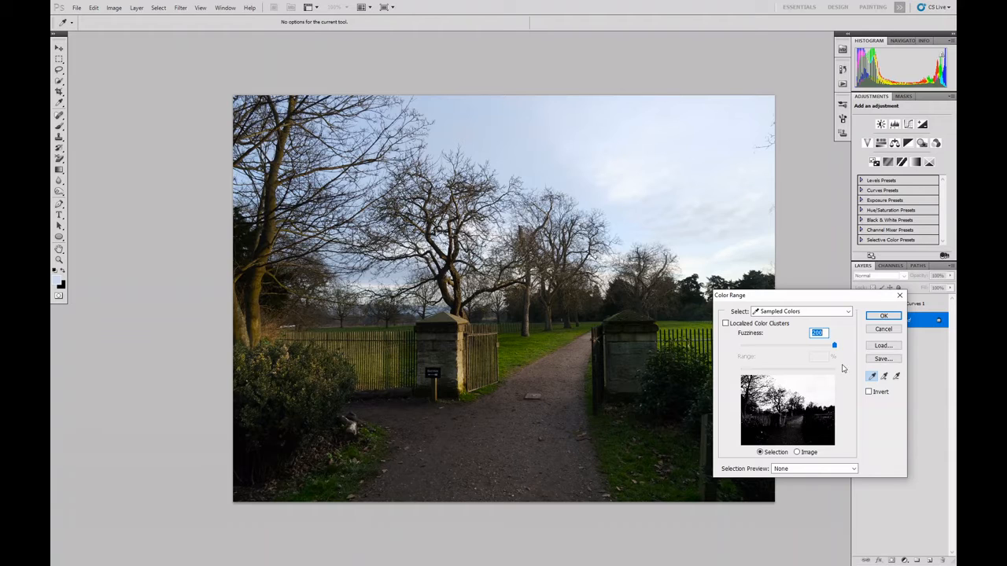
pyautogui.moveTo(837, 350); pyautogui.dragTo(809, 351)
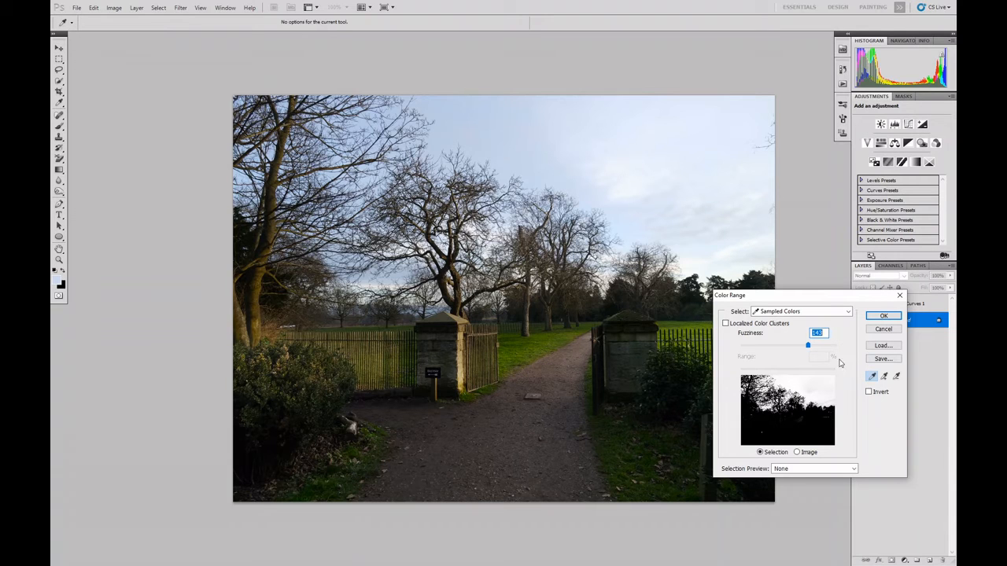
pyautogui.moveTo(807, 350); pyautogui.dragTo(815, 347)
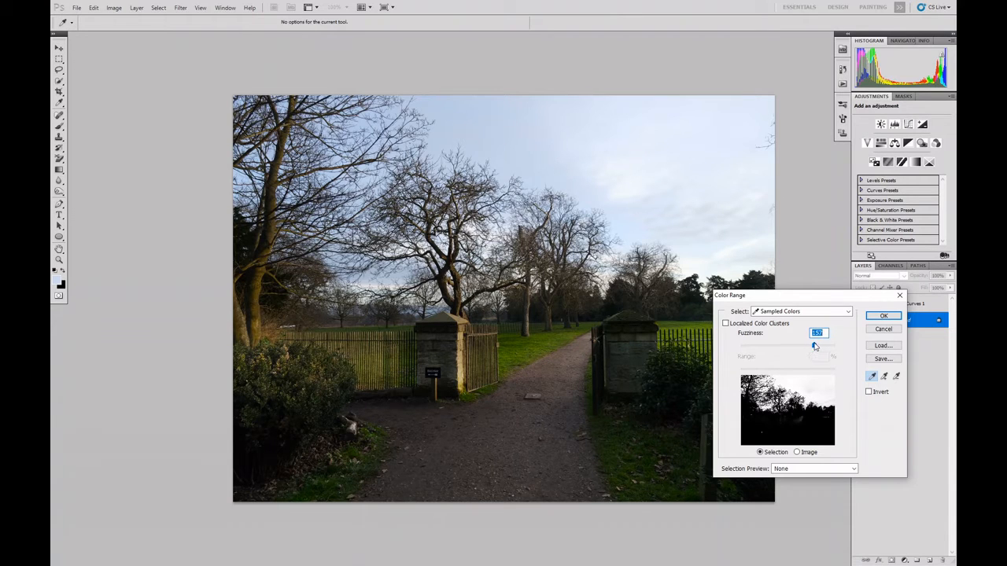
# Add more sky tones to the sampled colors, including sky between the branches, and apply the Color Range selection
pyautogui.click(885, 379)
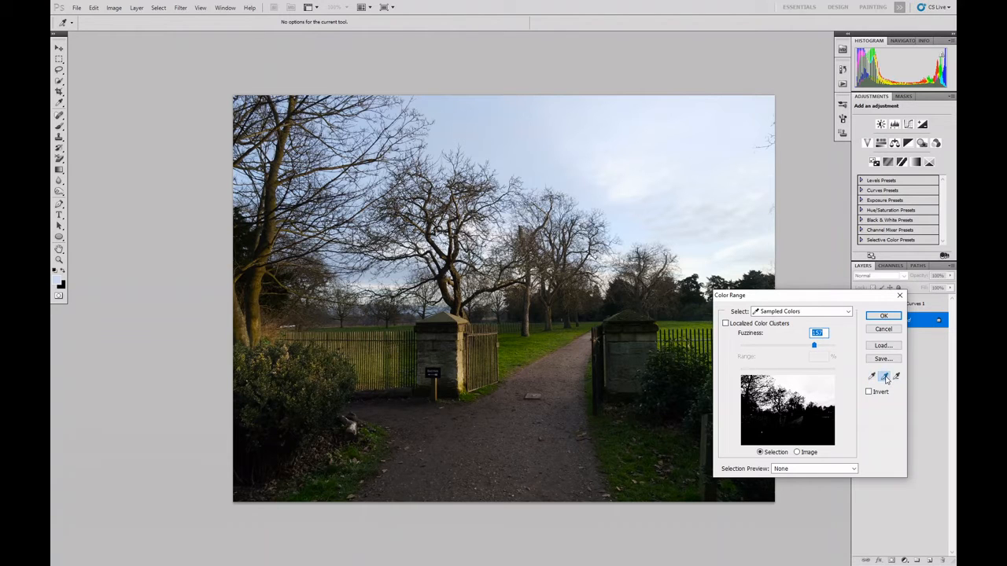
pyautogui.click(814, 390)
pyautogui.click(339, 173)
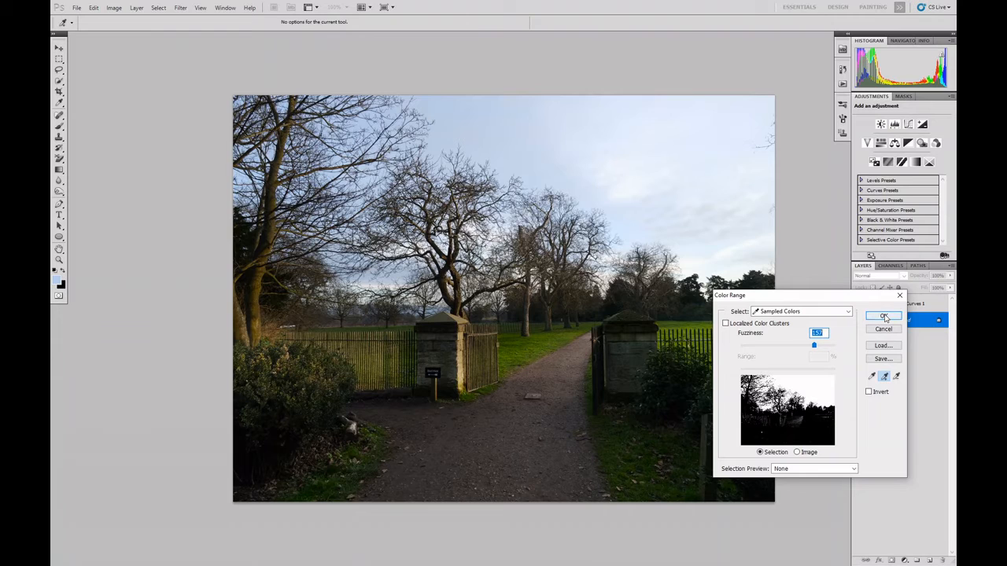
pyautogui.click(885, 316)
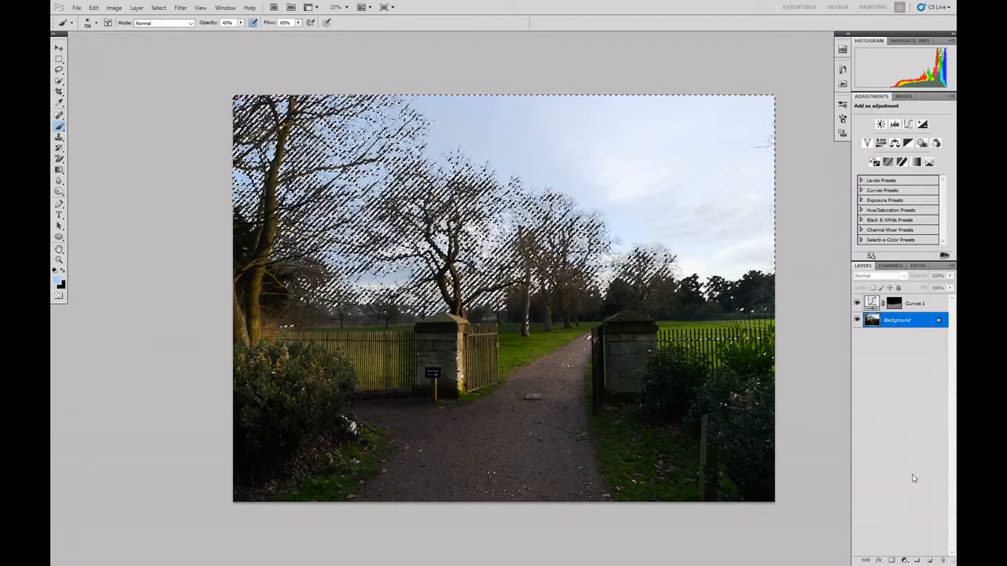
# Add a second Curves adjustment layer masked by the sky selection and display its mask on the canvas
pyautogui.click(905, 560)
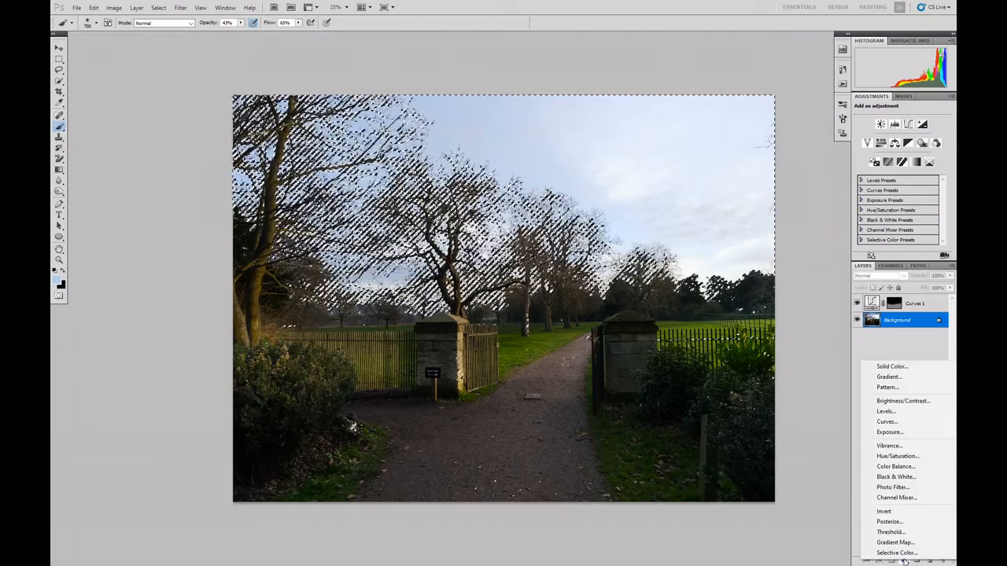
pyautogui.click(886, 422)
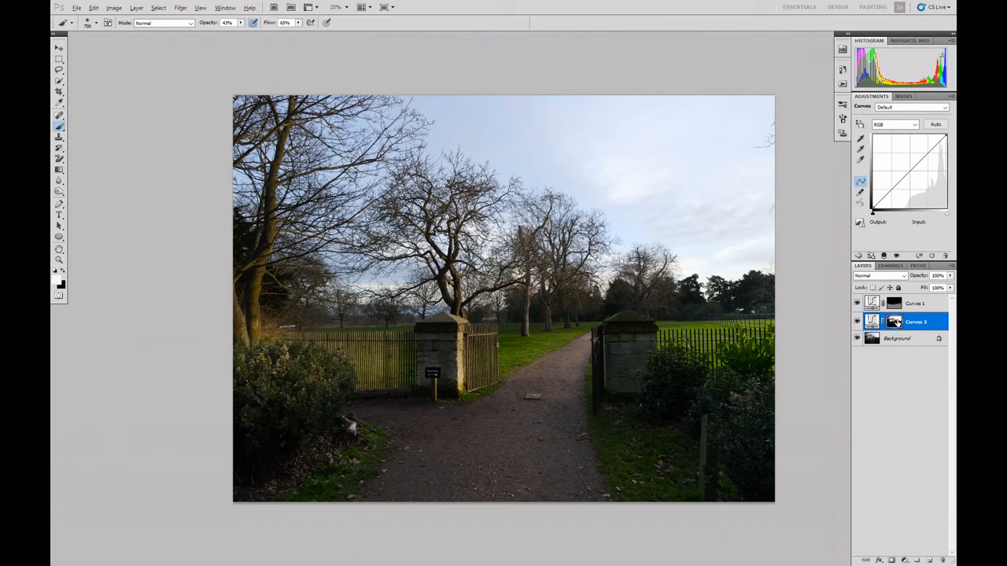
pyautogui.keyDown('alt'); pyautogui.click(894, 322); pyautogui.keyUp('alt')
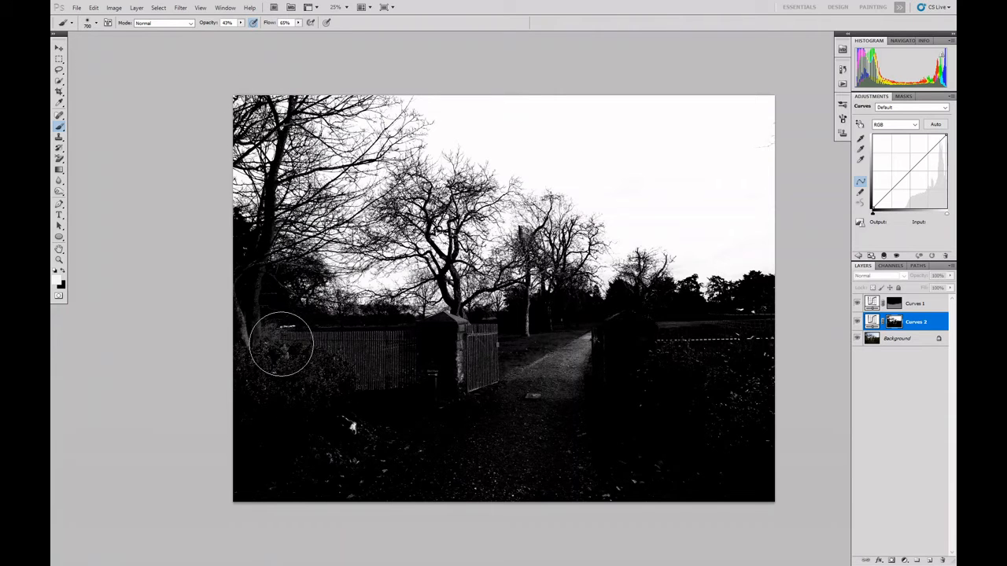
# Paint black over the white speck beside the bush, and set the brush to size 250 with 100% opacity and flow
pyautogui.click(62, 269)
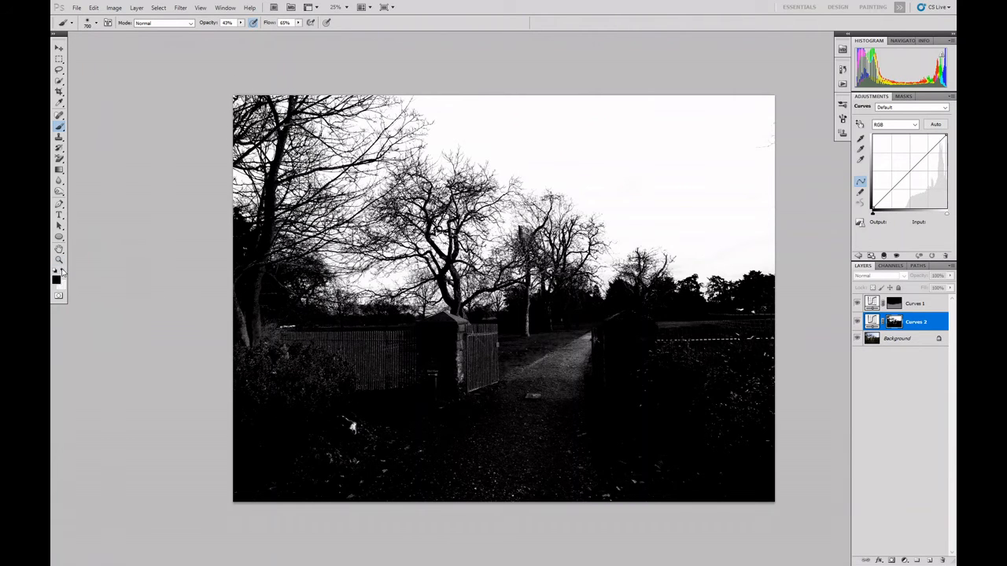
pyautogui.moveTo(362, 452)
pyautogui.mouseDown()
pyautogui.moveTo(353, 427)
pyautogui.moveTo(344, 434)
pyautogui.moveTo(351, 440)
pyautogui.mouseUp()
pyautogui.press('[')
pyautogui.press('[')
pyautogui.press('[')
pyautogui.press('[')
pyautogui.press('[')
pyautogui.click(241, 23)
pyautogui.moveTo(241, 35); pyautogui.dragTo(344, 38)
pyautogui.click(298, 24)
# Paint black over the light areas on the path, the fence line and the stone gate pillar in the sky mask
pyautogui.click(377, 429)
pyautogui.moveTo(577, 364)
pyautogui.mouseDown()
pyautogui.moveTo(538, 372)
pyautogui.moveTo(583, 341)
pyautogui.mouseUp()
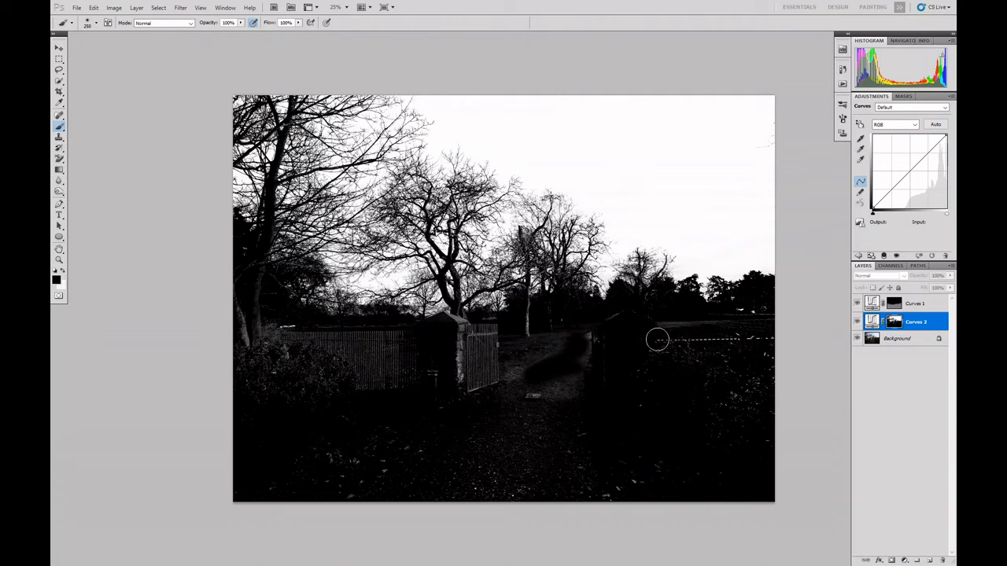
pyautogui.moveTo(657, 340); pyautogui.dragTo(773, 339)
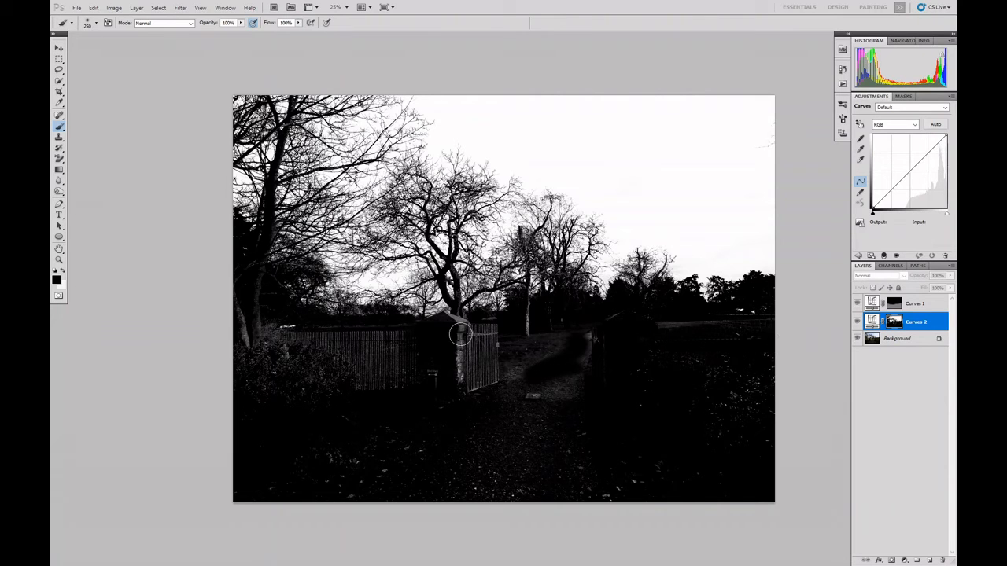
pyautogui.moveTo(460, 335); pyautogui.dragTo(462, 407)
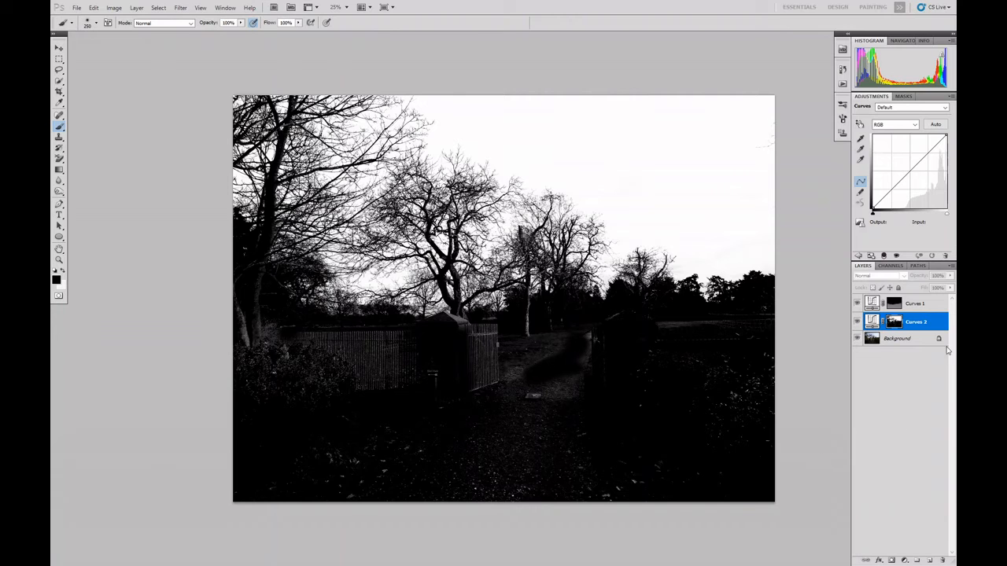
# Return to the photo view and darken the sky with a curve point at input 168, output 132
pyautogui.click(872, 321)
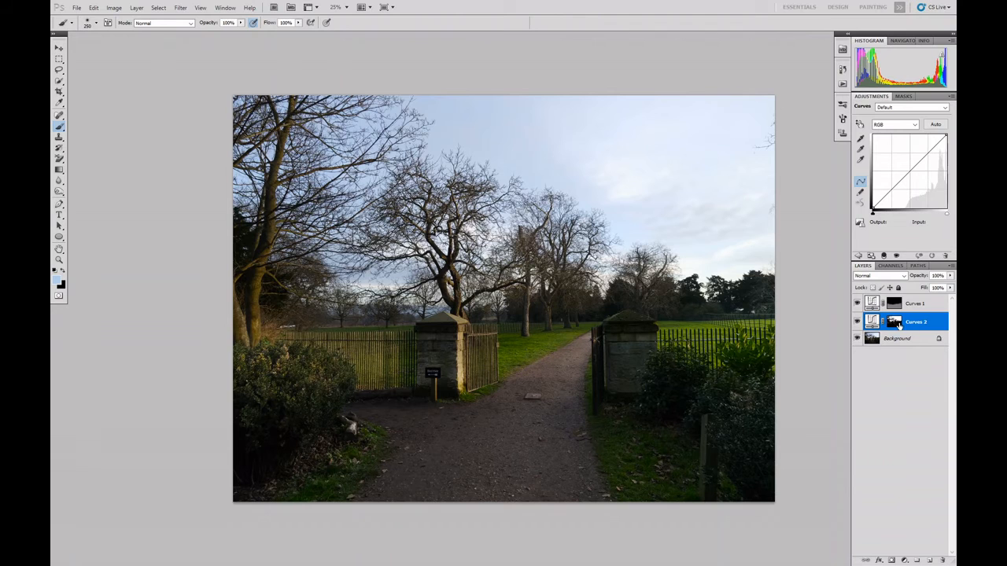
pyautogui.moveTo(910, 170); pyautogui.dragTo(921, 169)
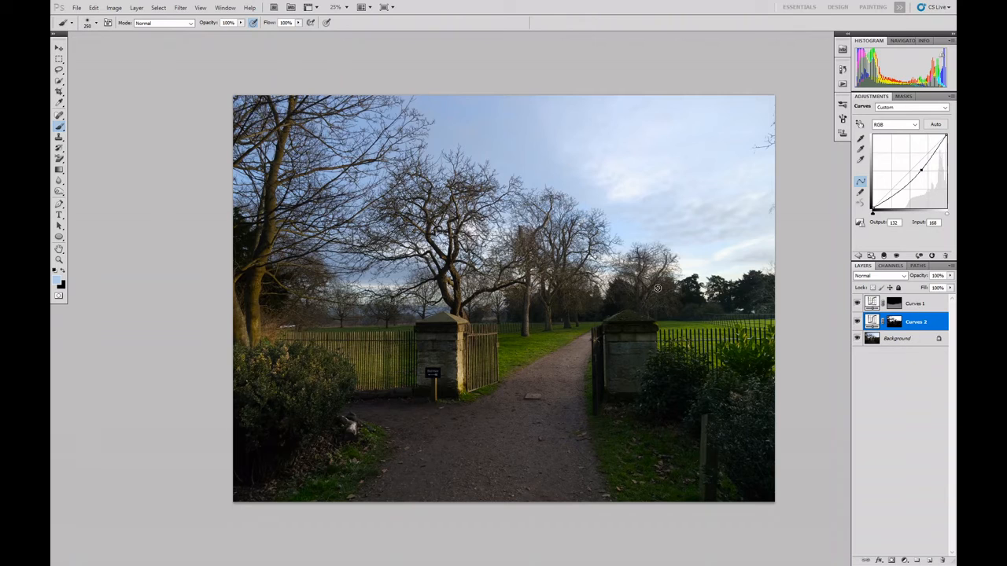
# Flatten the image into a single Background layer
pyautogui.click(136, 10)
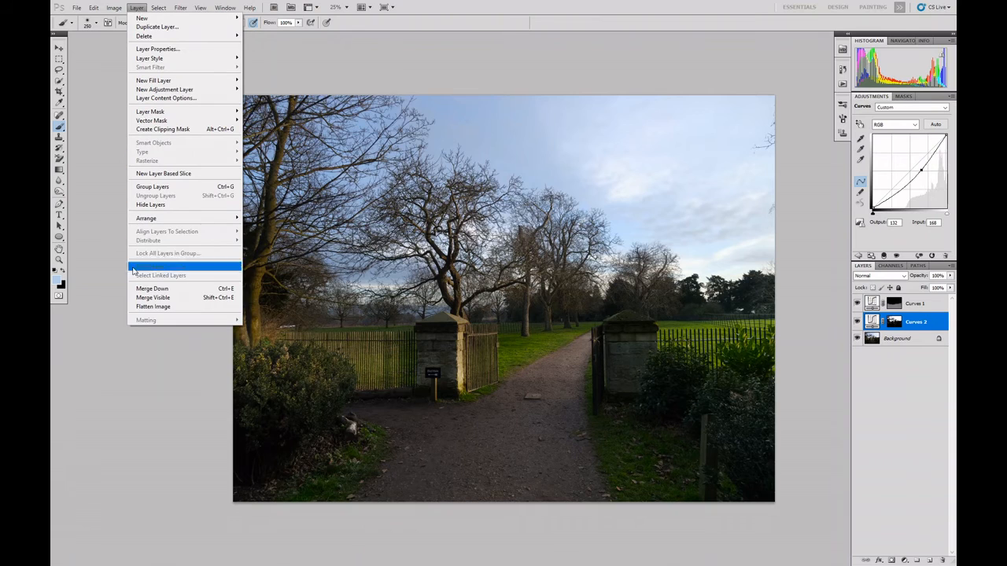
pyautogui.click(152, 308)
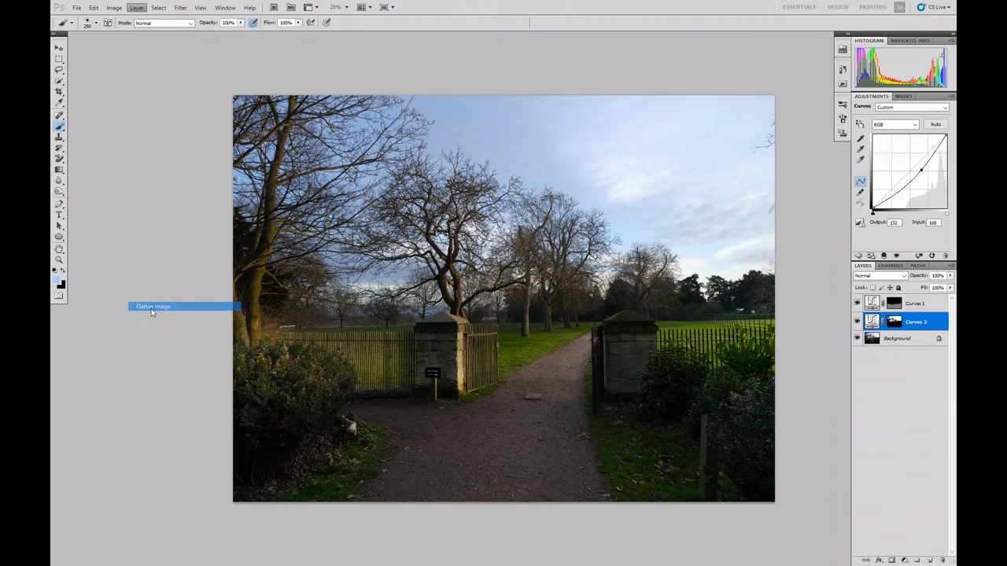
pyautogui.click(77, 8)
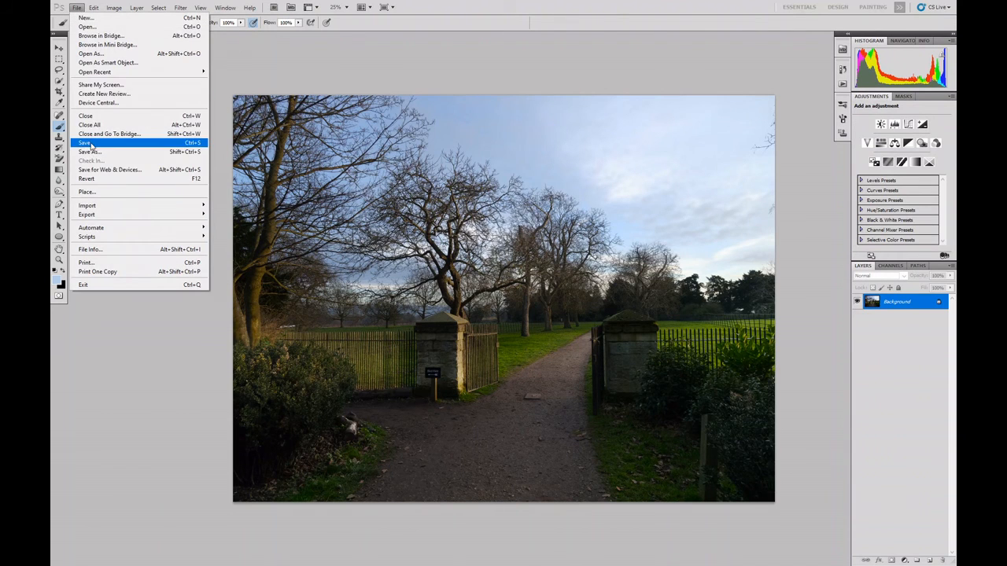
pyautogui.press('Escape')
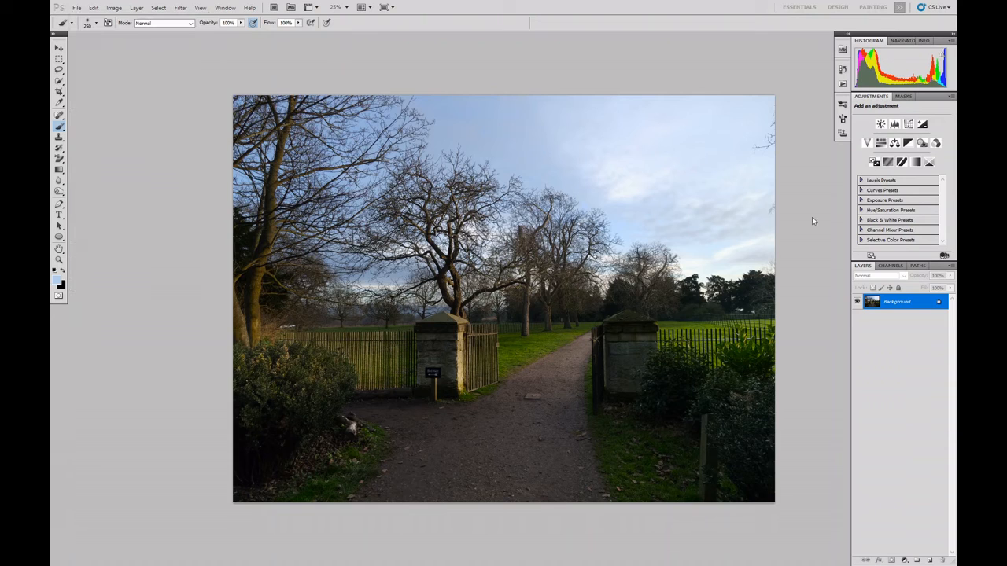